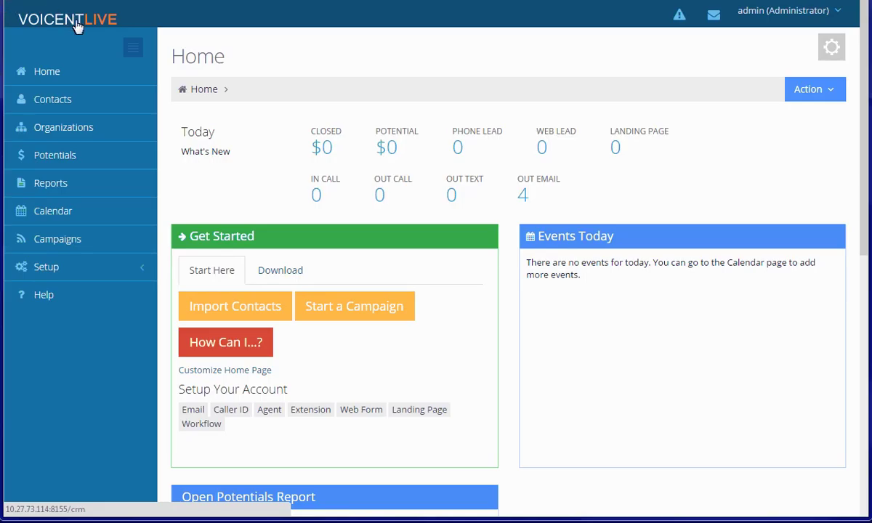
Step: Start a contact import from the Contacts list, choosing leads.csv as the import file
left_click(104, 97)
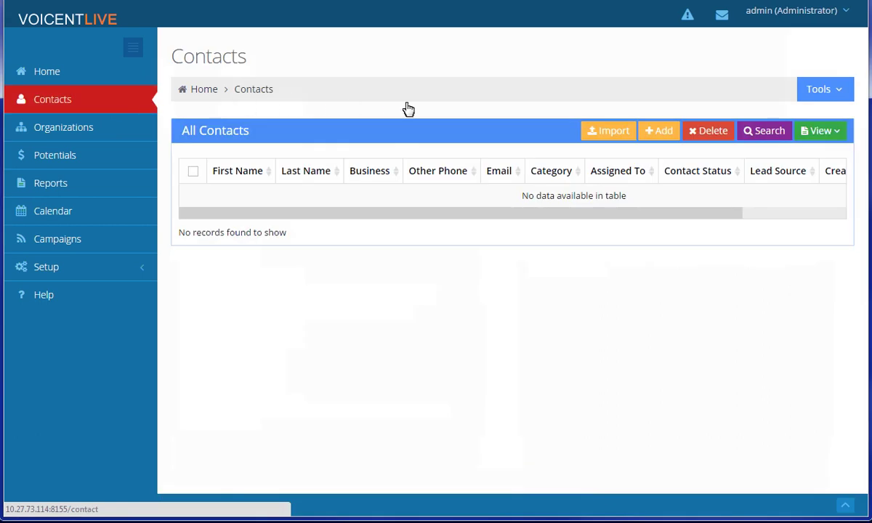
left_click(613, 132)
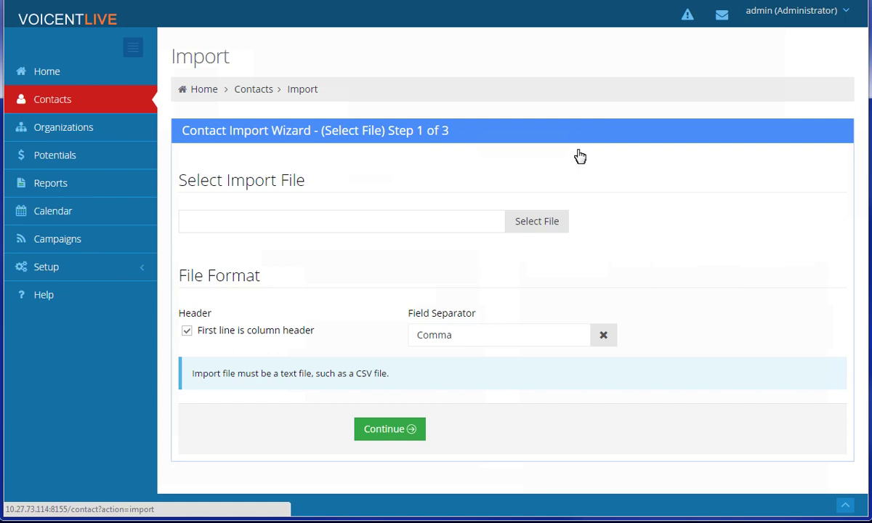
left_click(559, 223)
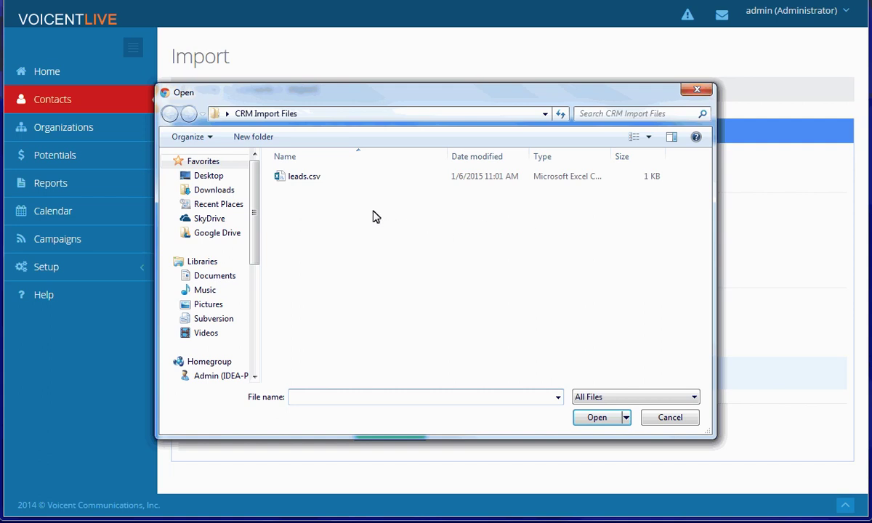
double_click(324, 183)
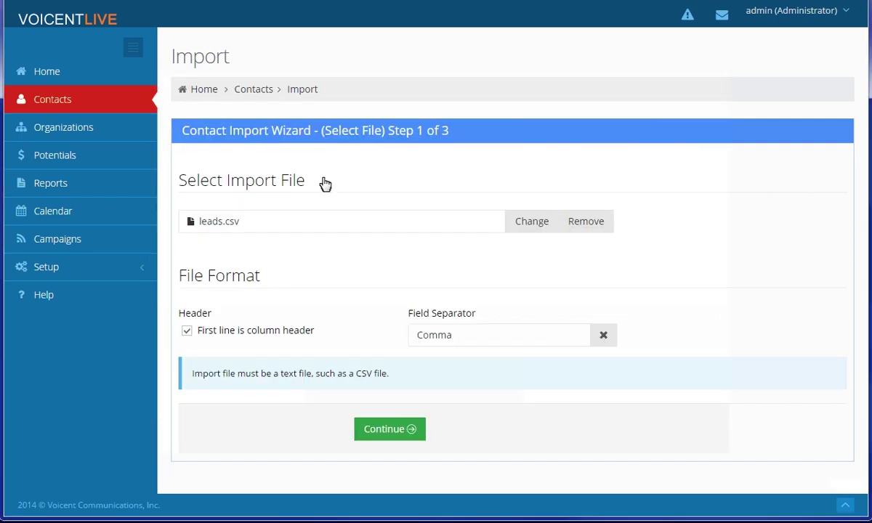
Step: Map Name to Column 1 and set imported contacts to Not Contacted status and Lead category
left_click(385, 432)
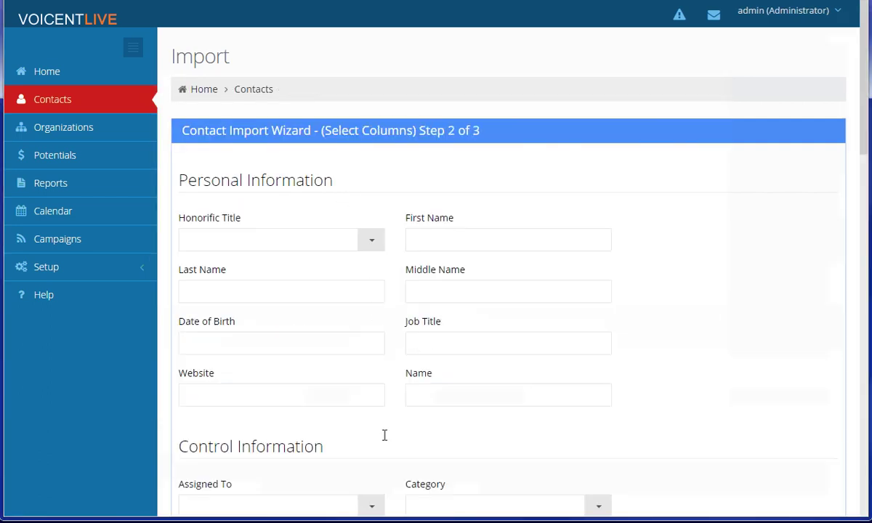
left_click(426, 393)
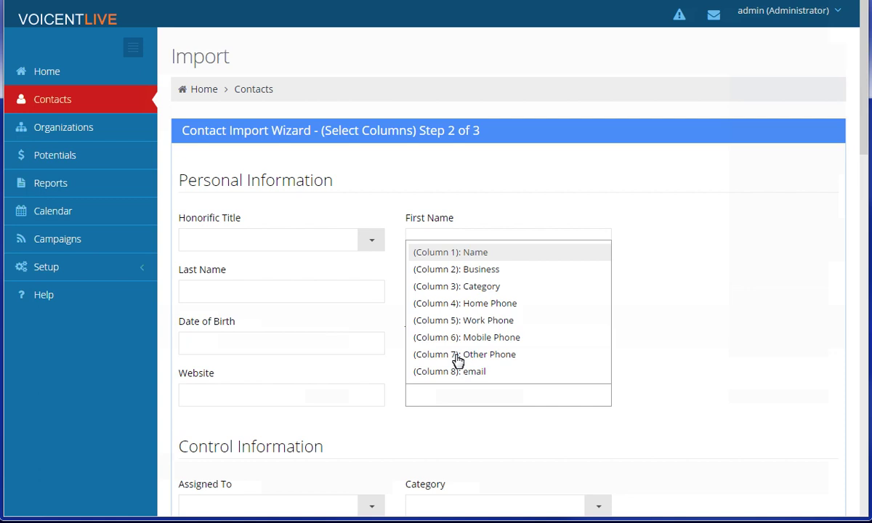
left_click(468, 255)
scroll(662, 349, "down", 5)
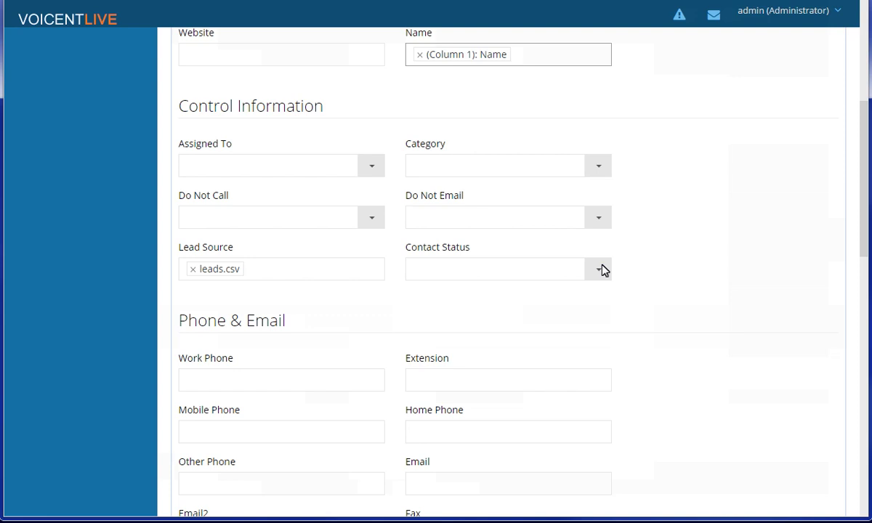
left_click(603, 271)
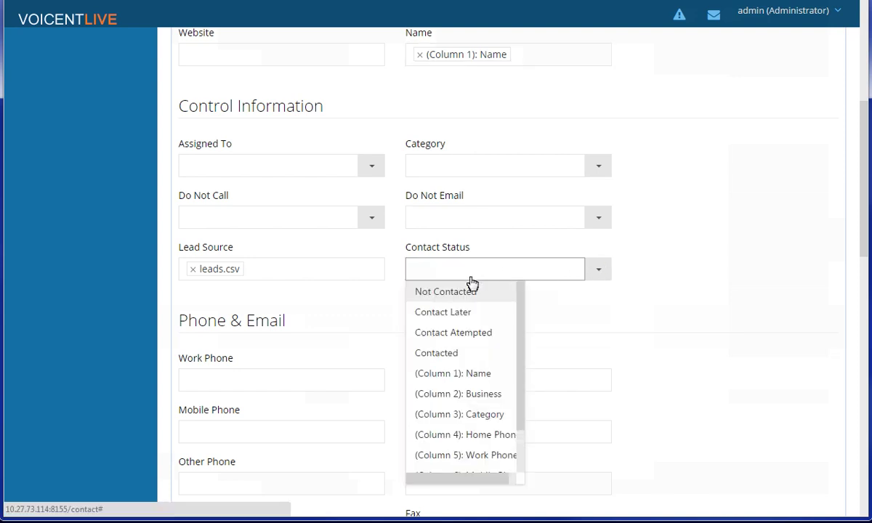
left_click(449, 294)
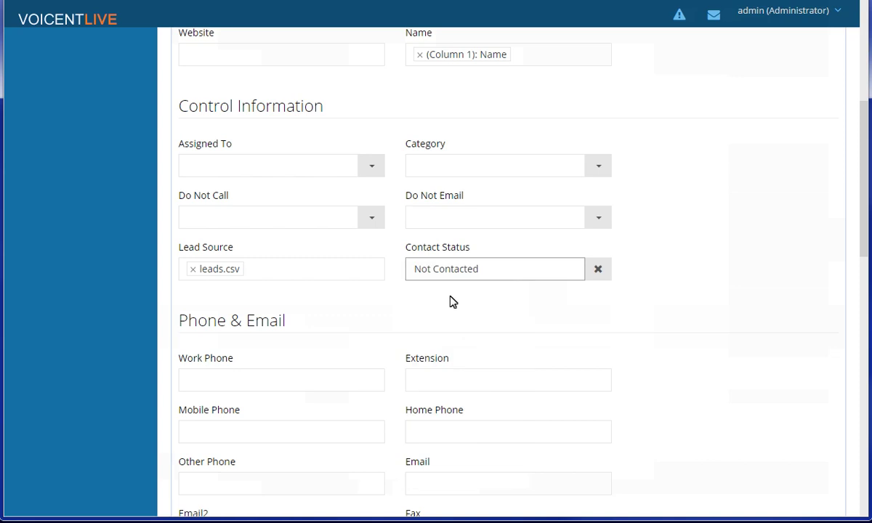
left_click(593, 171)
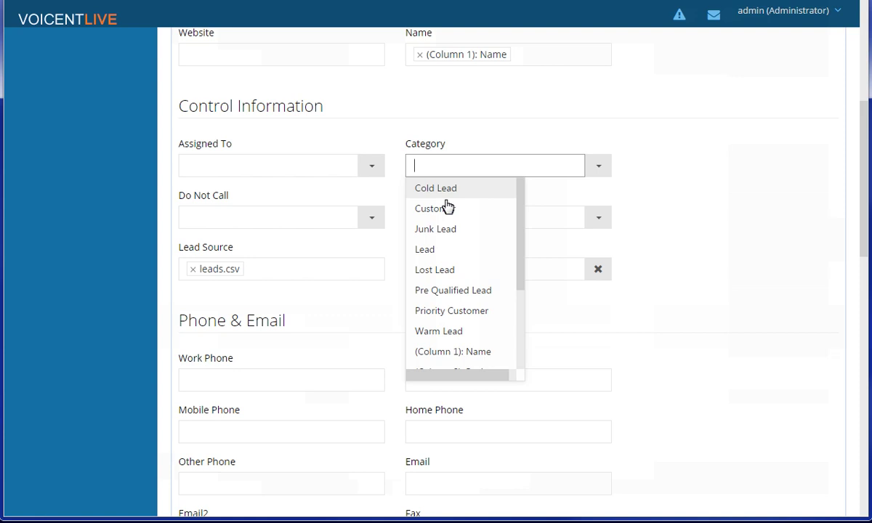
left_click(426, 249)
scroll(562, 323, "down", 1)
scroll(562, 322, "down", 1)
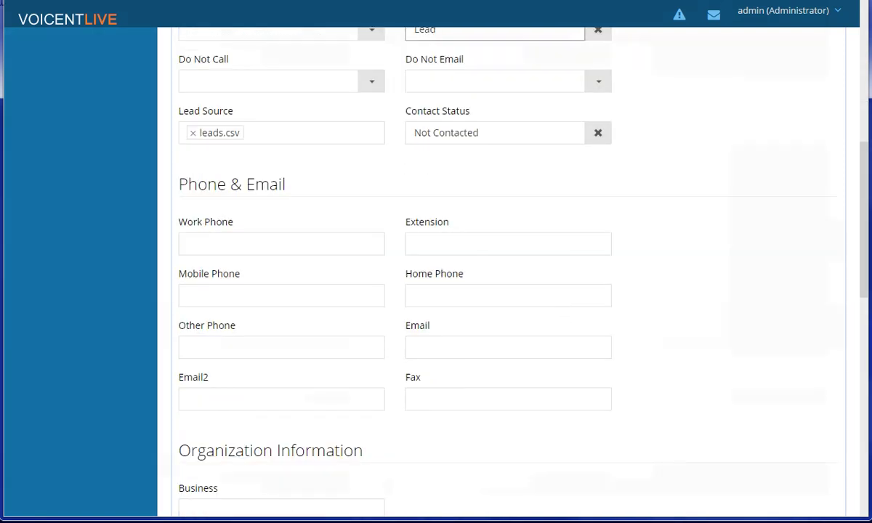
Step: Map Other Phone, Mobile Phone, Work Phone and Home Phone to their matching file columns
left_click(206, 347)
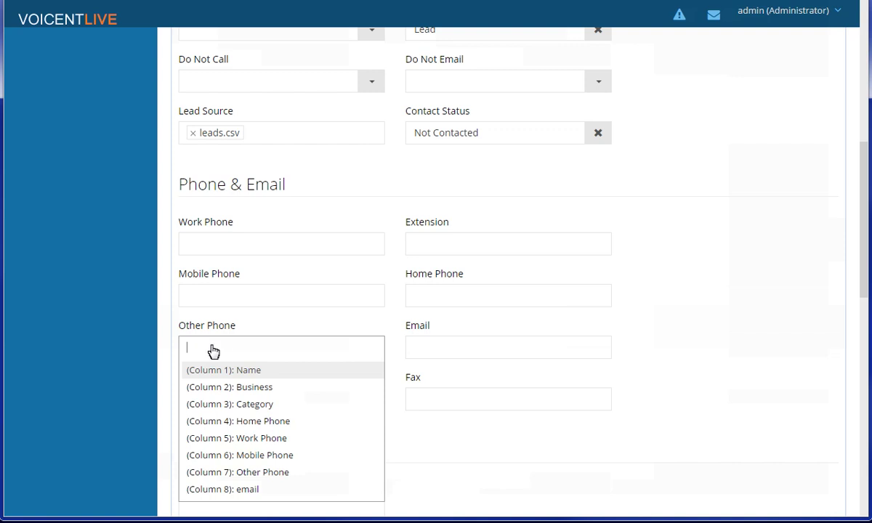
left_click(238, 474)
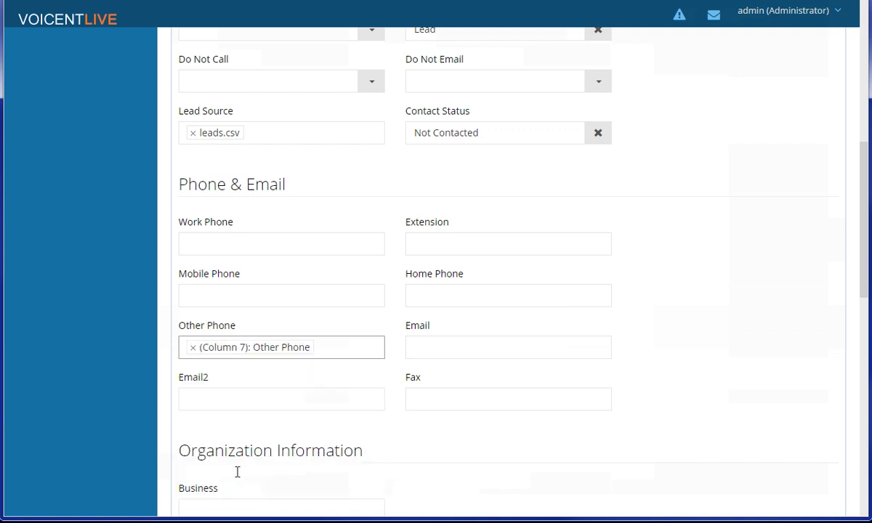
left_click(228, 295)
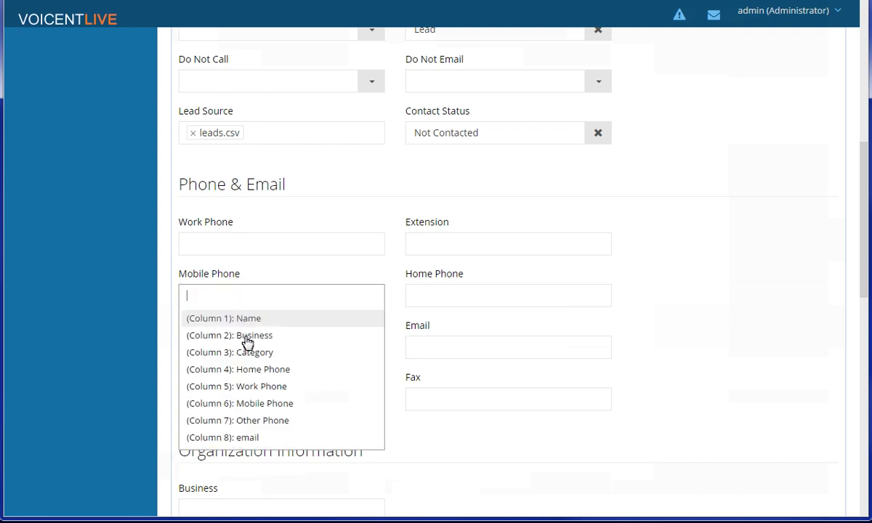
left_click(248, 405)
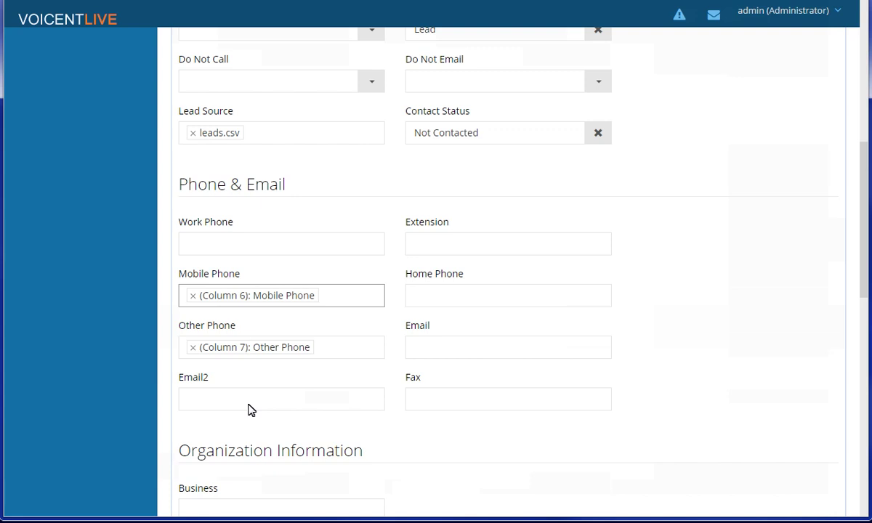
left_click(280, 228)
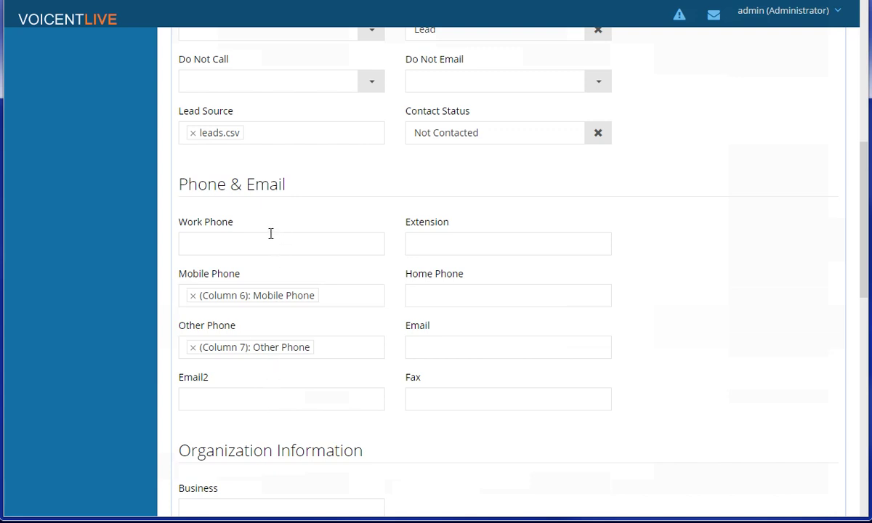
left_click(271, 247)
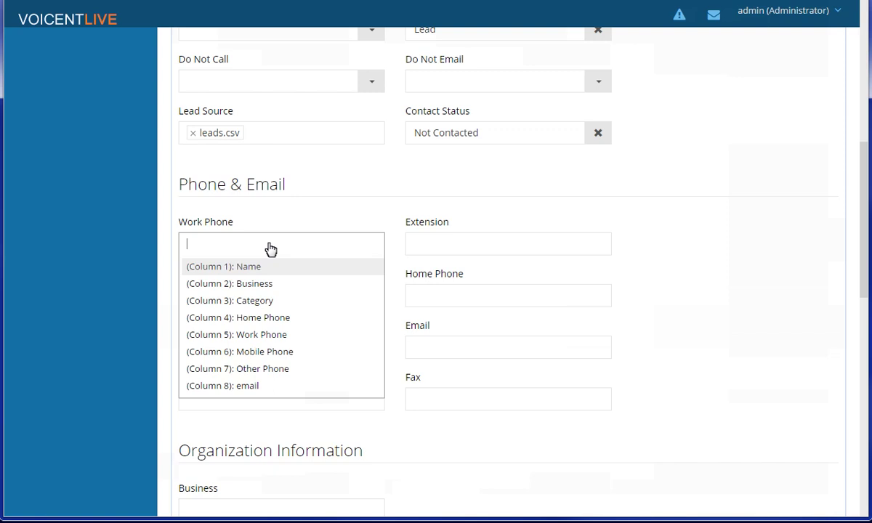
left_click(243, 336)
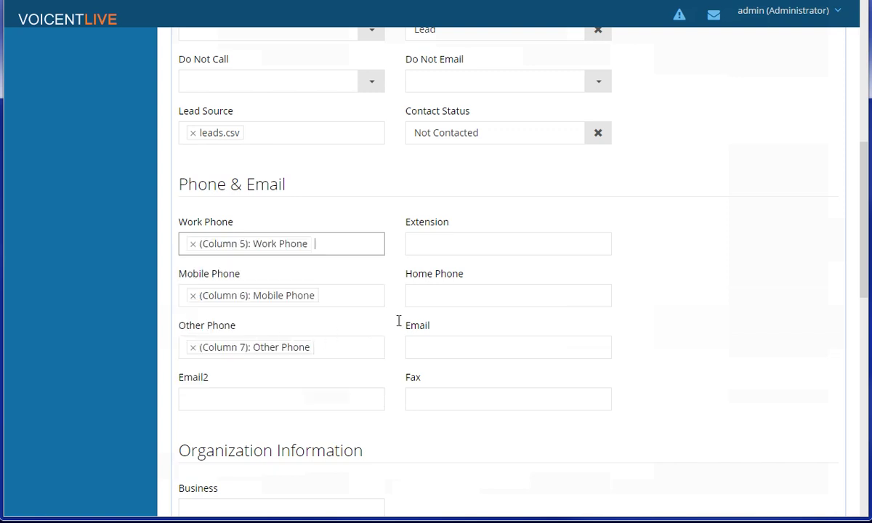
left_click(420, 298)
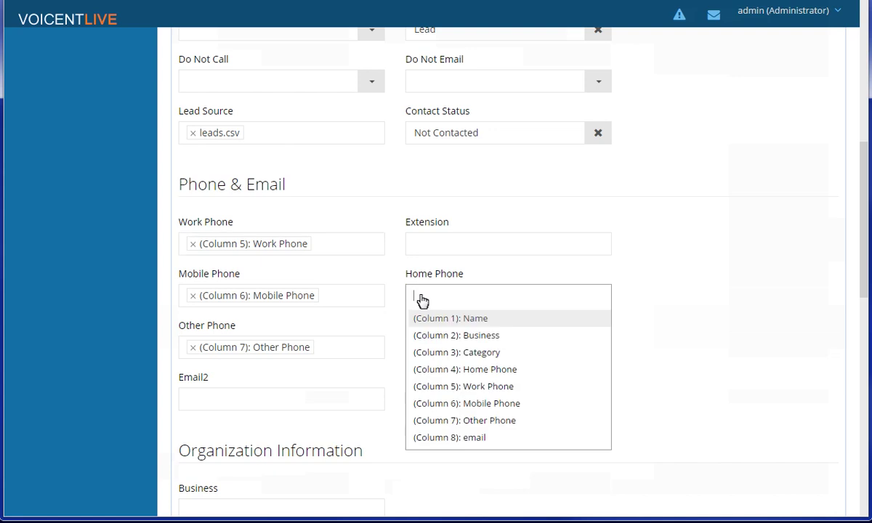
left_click(466, 370)
scroll(470, 357, "down", 1)
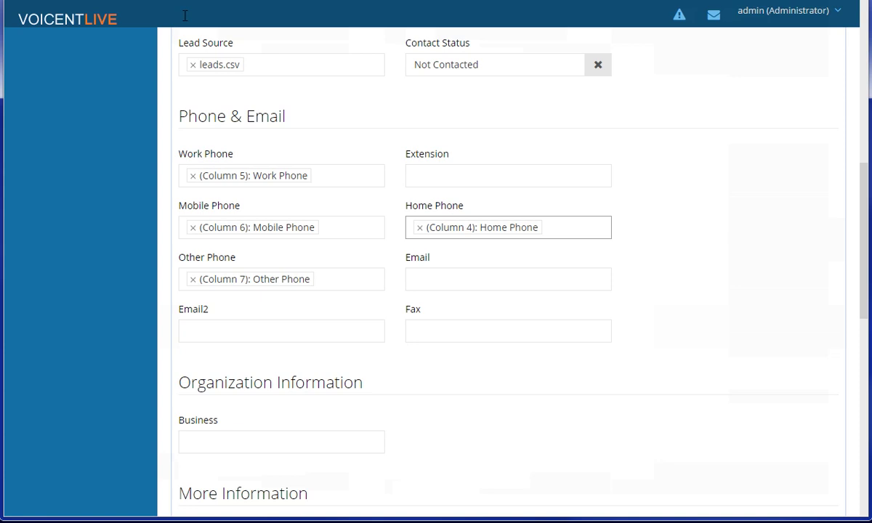
Step: Map Email to Column 8 and Business to Column 2
left_click(434, 277)
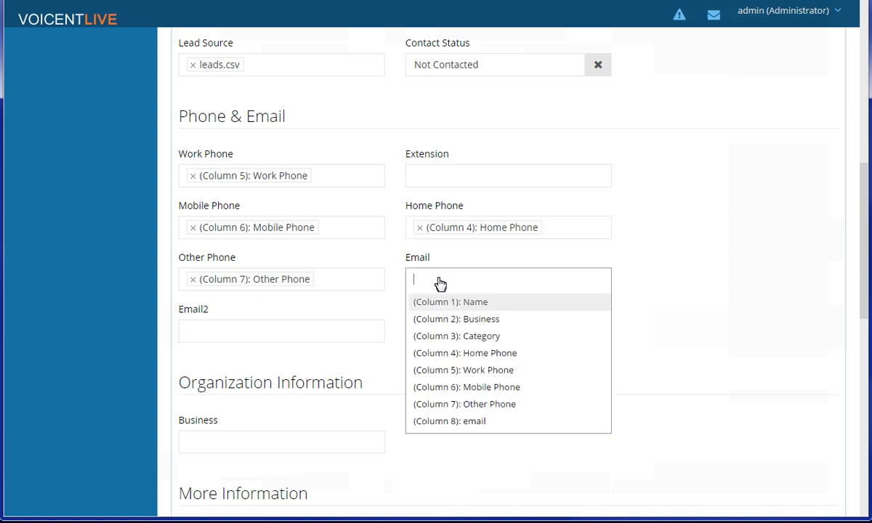
left_click(466, 421)
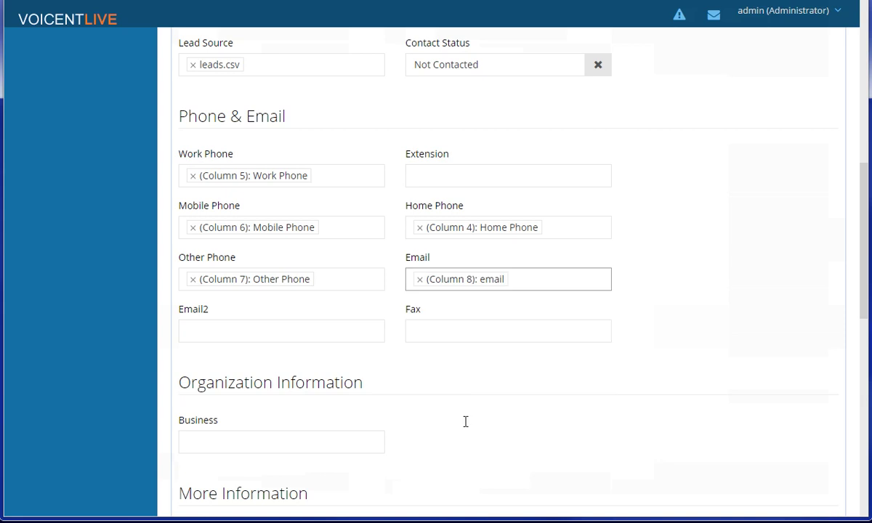
left_click(259, 440)
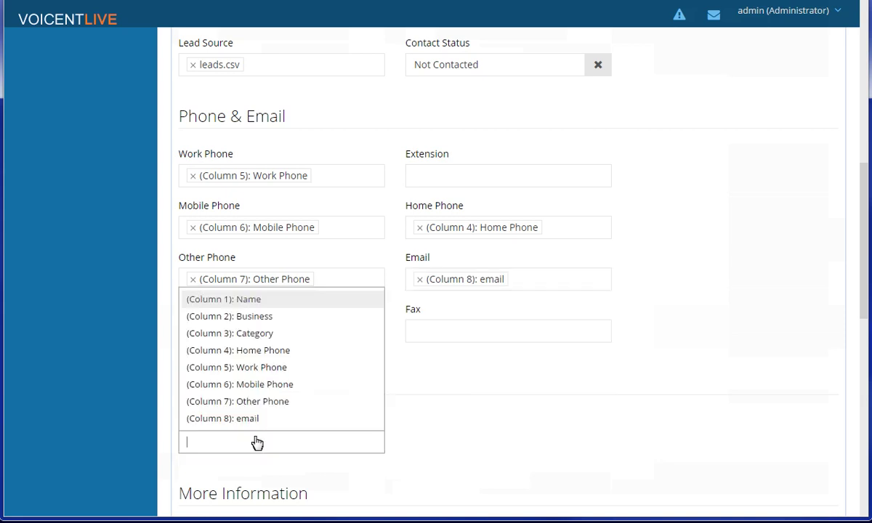
left_click(245, 322)
scroll(522, 379, "down", 9)
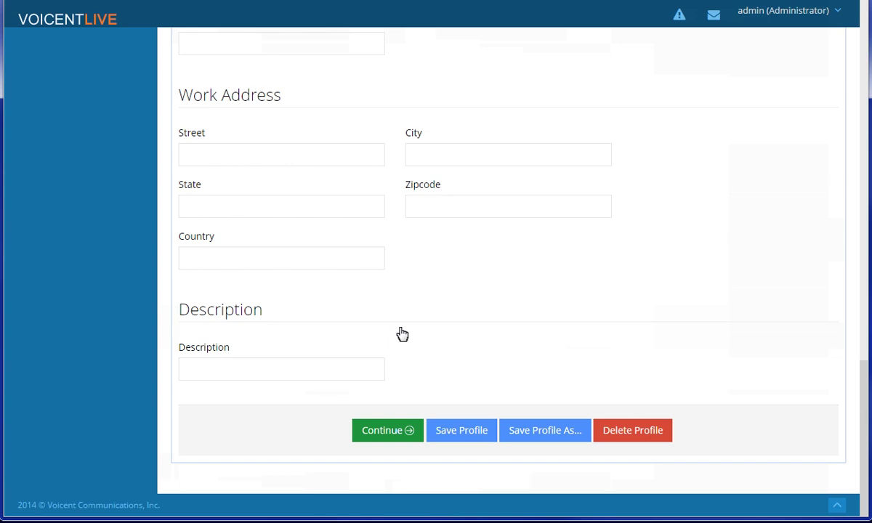
Step: Run the leads.csv import past Merge Options and finish, bringing both leads into Contacts
left_click(408, 432)
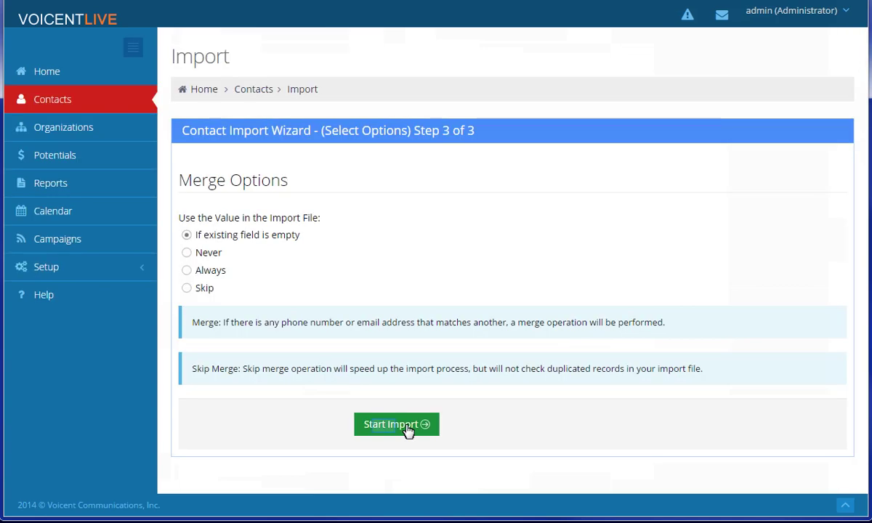
left_click(387, 433)
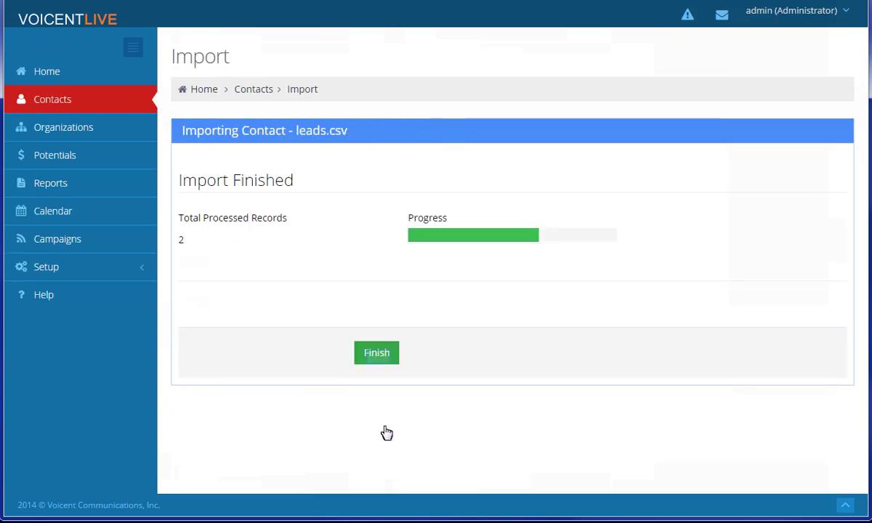
left_click(377, 358)
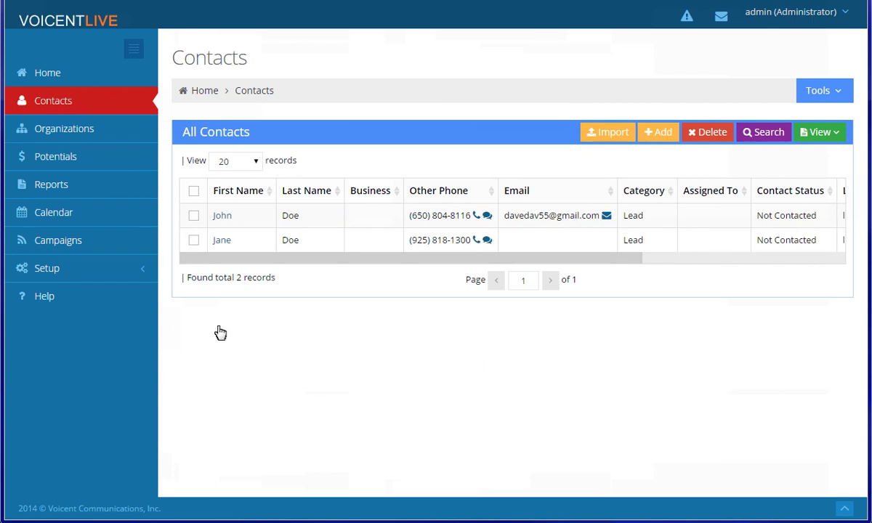
Step: In Contact setup, save Custom Field 1 as Debt Amount, a number field
left_click(124, 274)
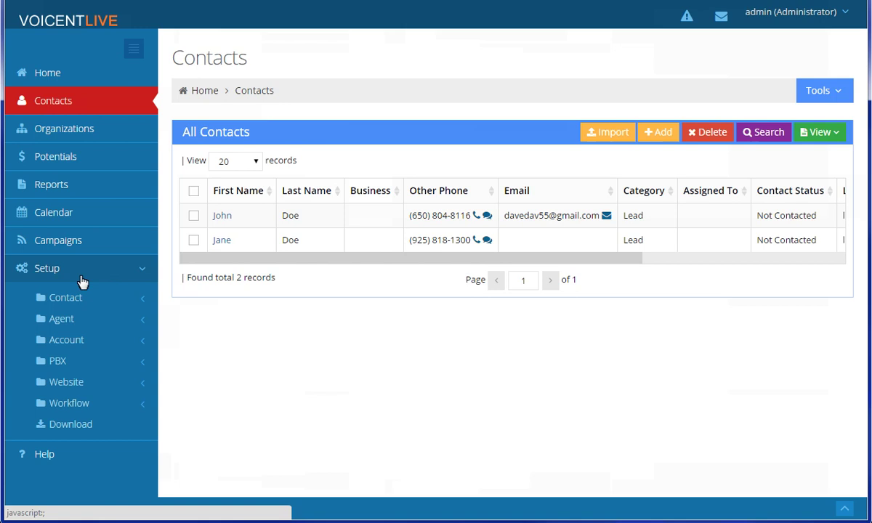
left_click(70, 306)
scroll(70, 305, "down", 2)
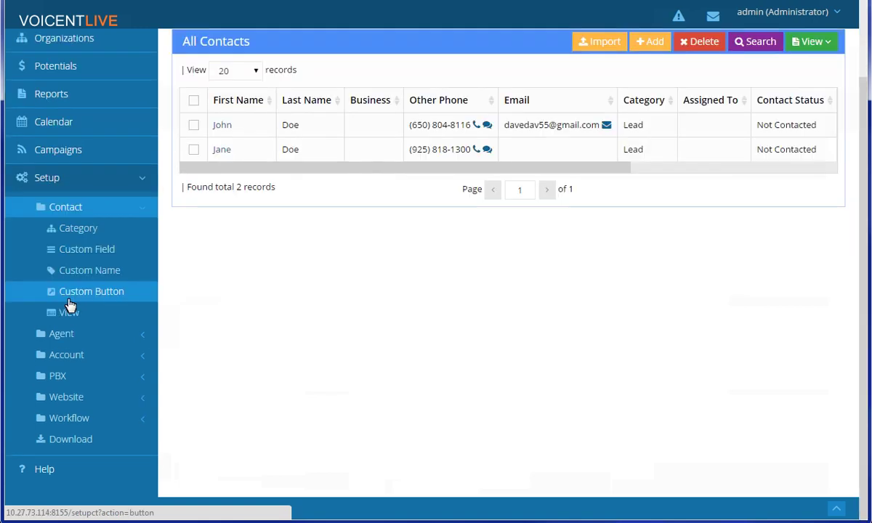
left_click(90, 254)
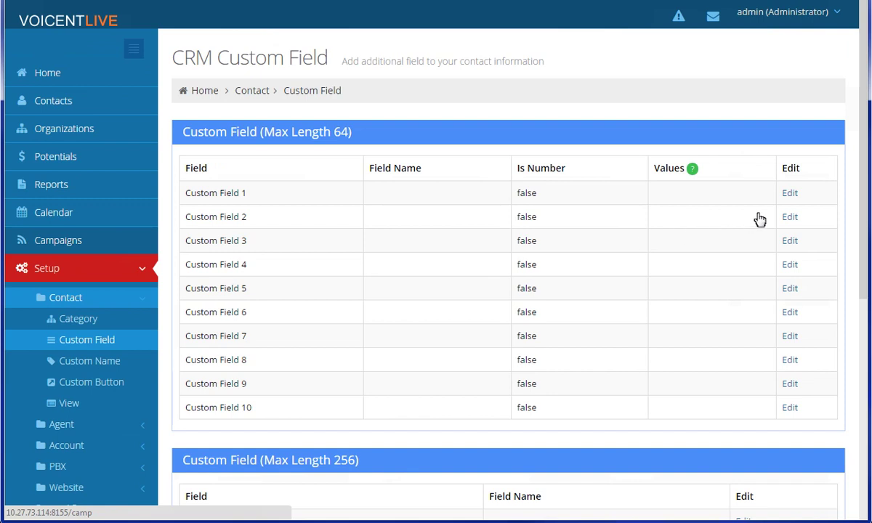
left_click(790, 194)
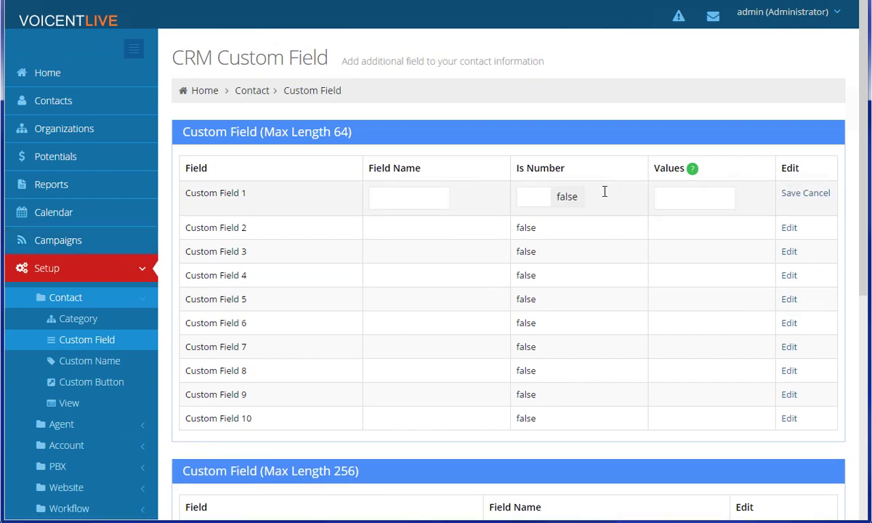
left_click(429, 196)
type("Debt Amount")
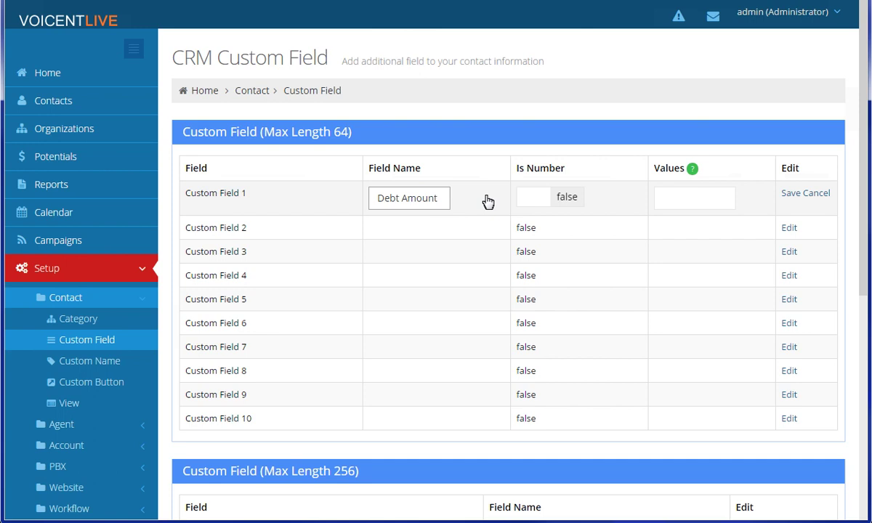
left_click(552, 200)
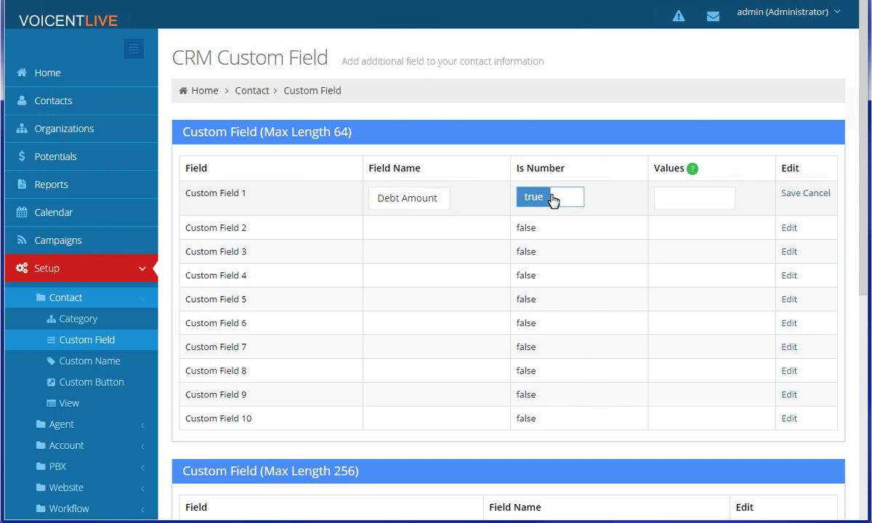
left_click(792, 195)
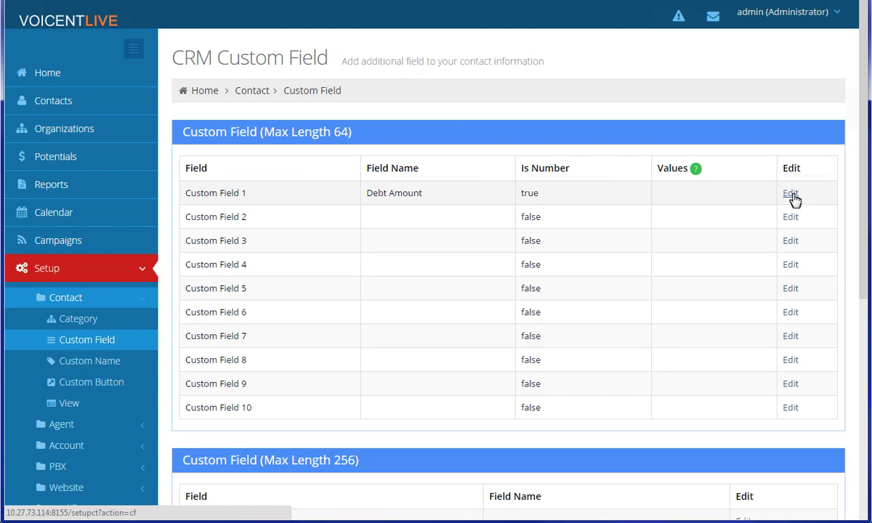
Step: Name Custom Field 2 'Paid' with allowed values yes,no
left_click(793, 219)
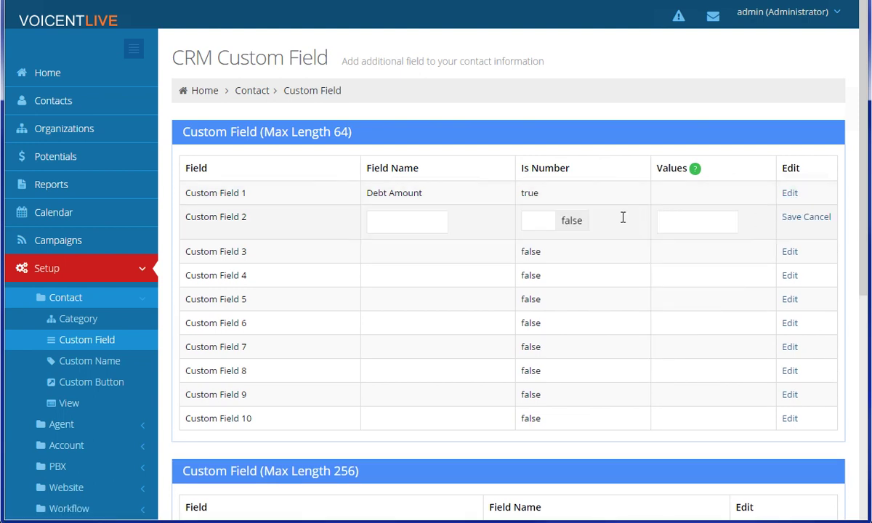
left_click(402, 224)
type("Paid")
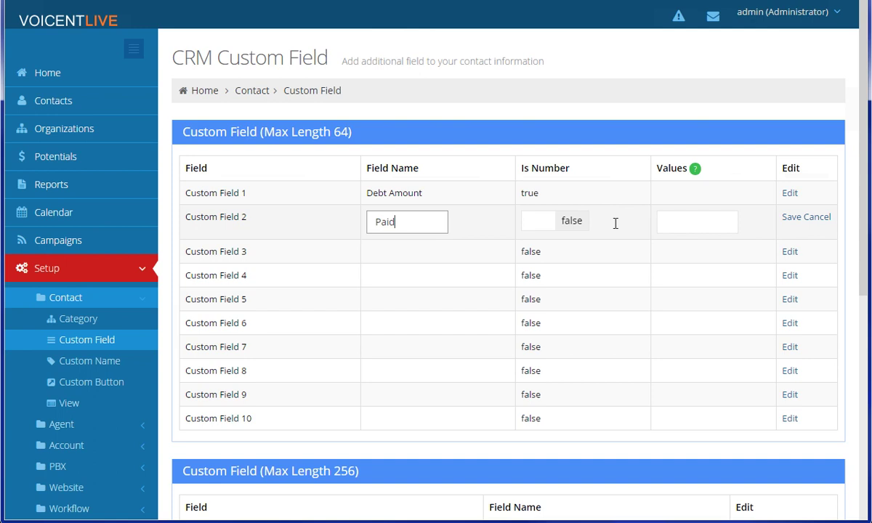
left_click(686, 223)
type("yes,no")
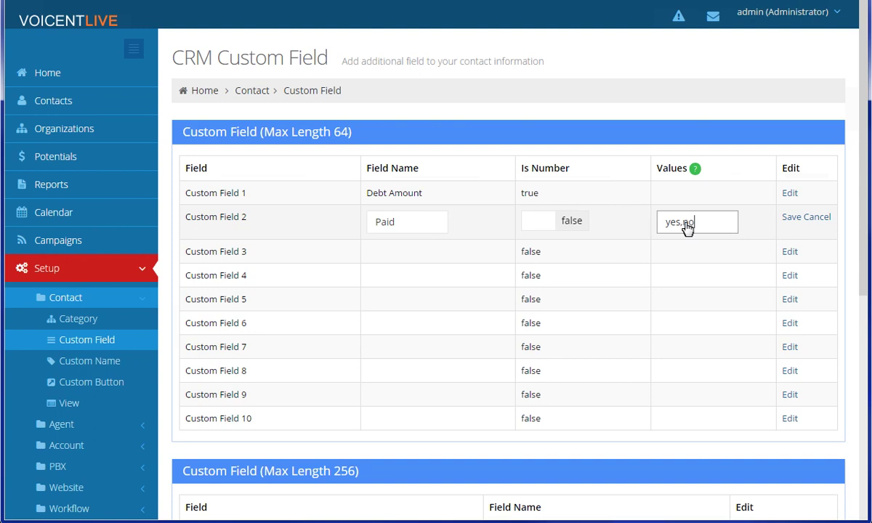
Step: Save the Paid custom field and bring up the CRM Display Name settings page
left_click(790, 218)
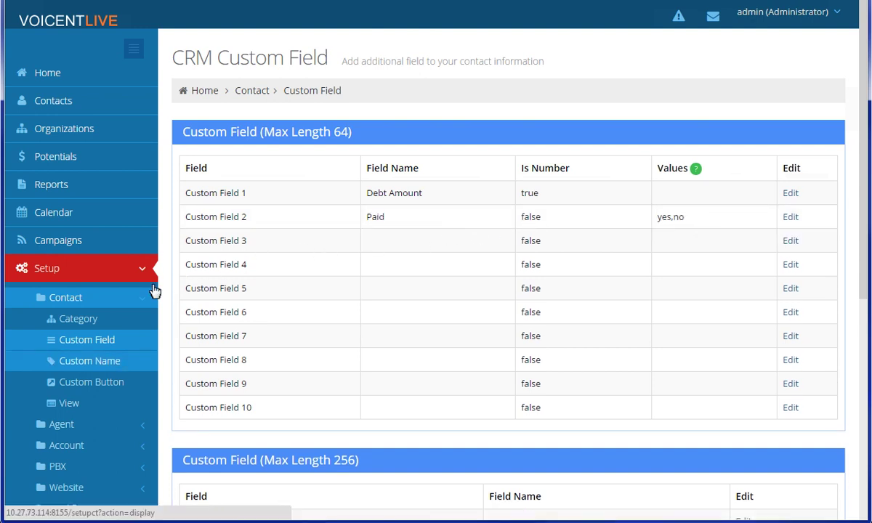
left_click(82, 369)
scroll(451, 359, "down", 3)
scroll(451, 360, "up", 2)
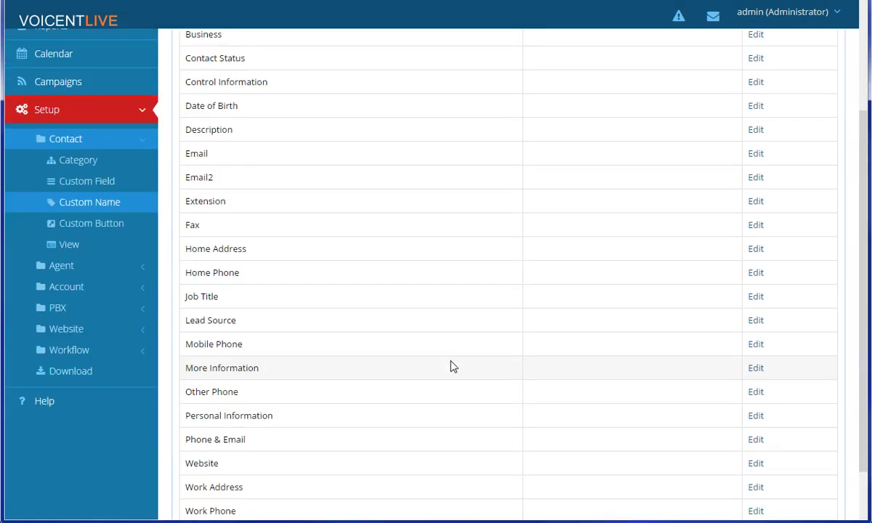
scroll(451, 366, "up", 2)
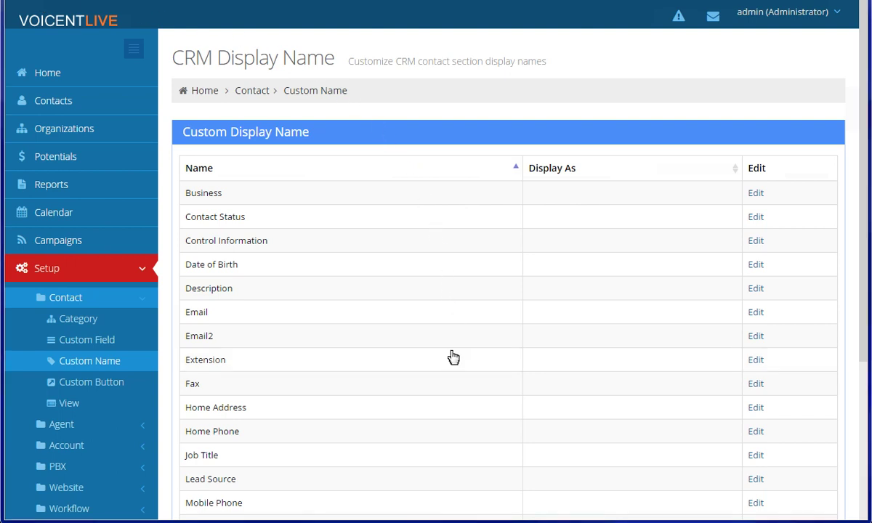
Step: Open the first contact's expanded record and set its Paid field to yes
left_click(89, 109)
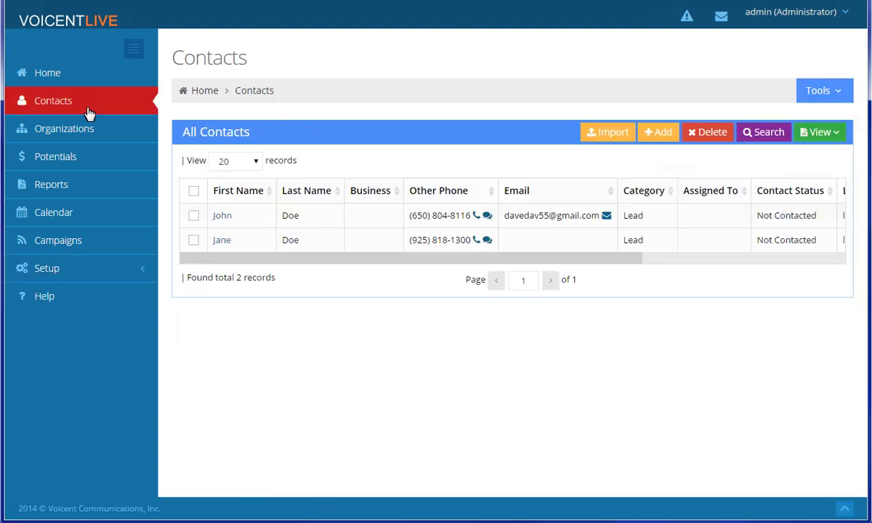
left_click(222, 216)
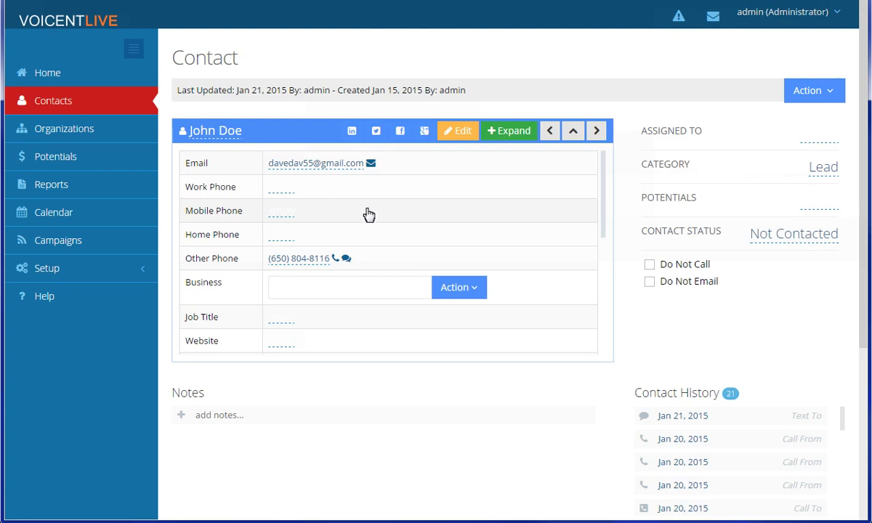
left_click(509, 131)
scroll(511, 242, "down", 3)
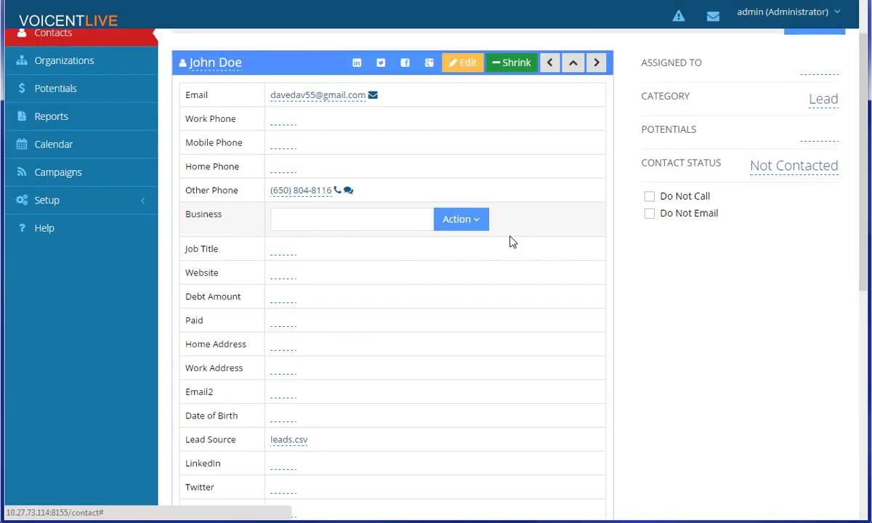
scroll(399, 252, "up", 1)
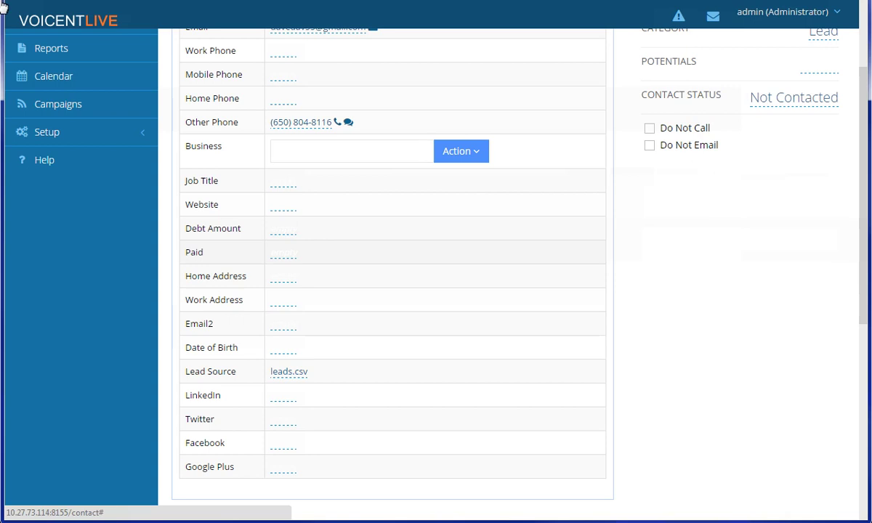
left_click(288, 254)
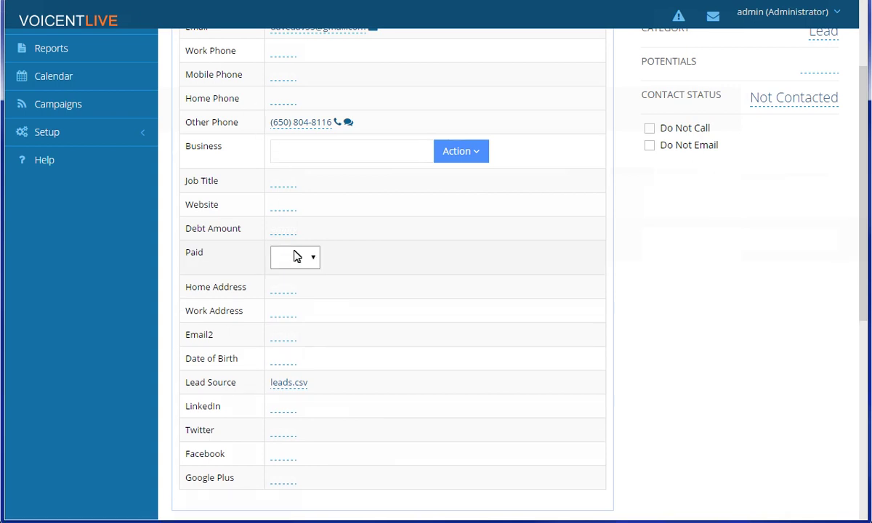
left_click(309, 259)
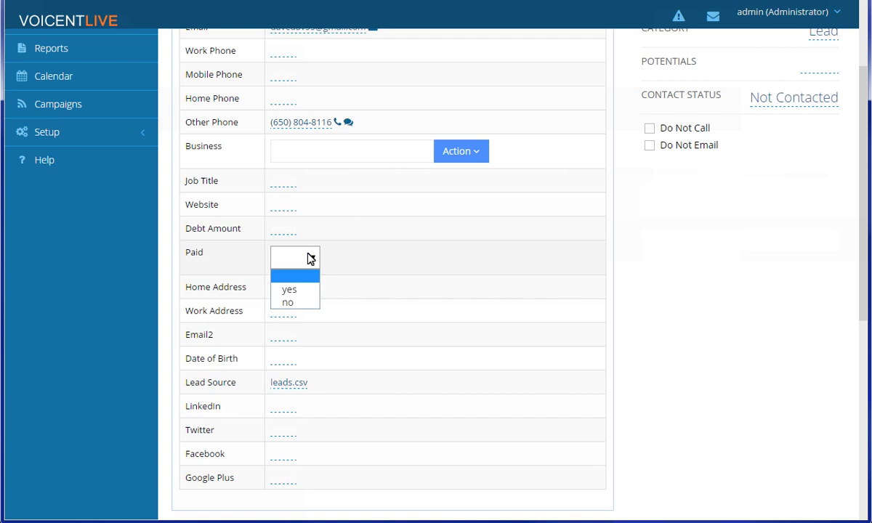
left_click(298, 291)
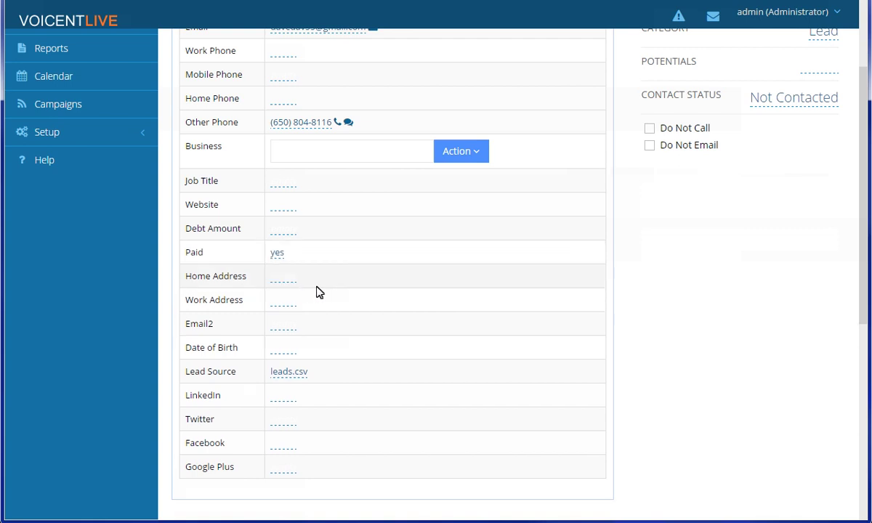